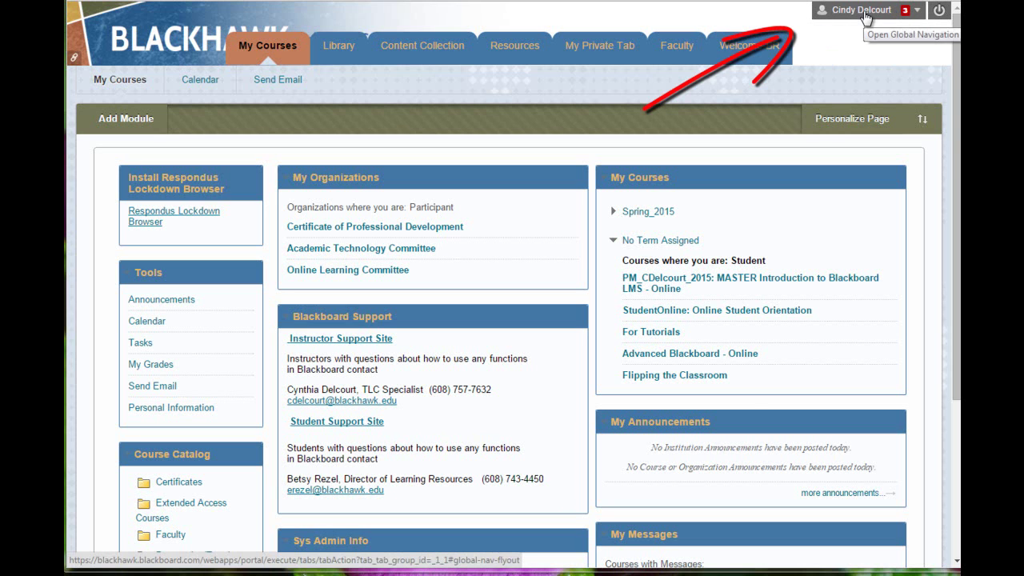
# Step: Go to My Portfolios through the Tools list in the user menu
pyautogui.click(917, 13)
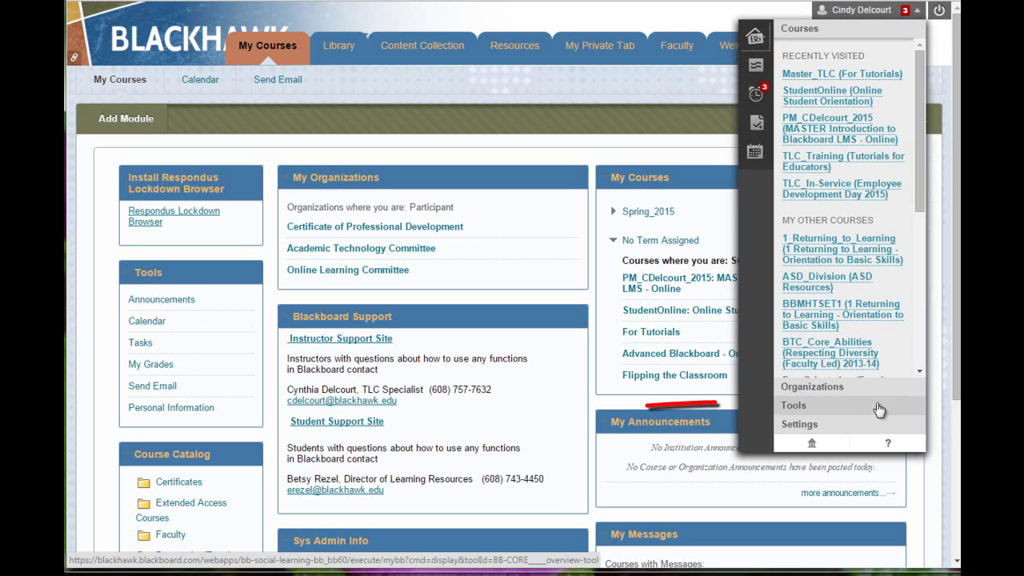
pyautogui.click(785, 405)
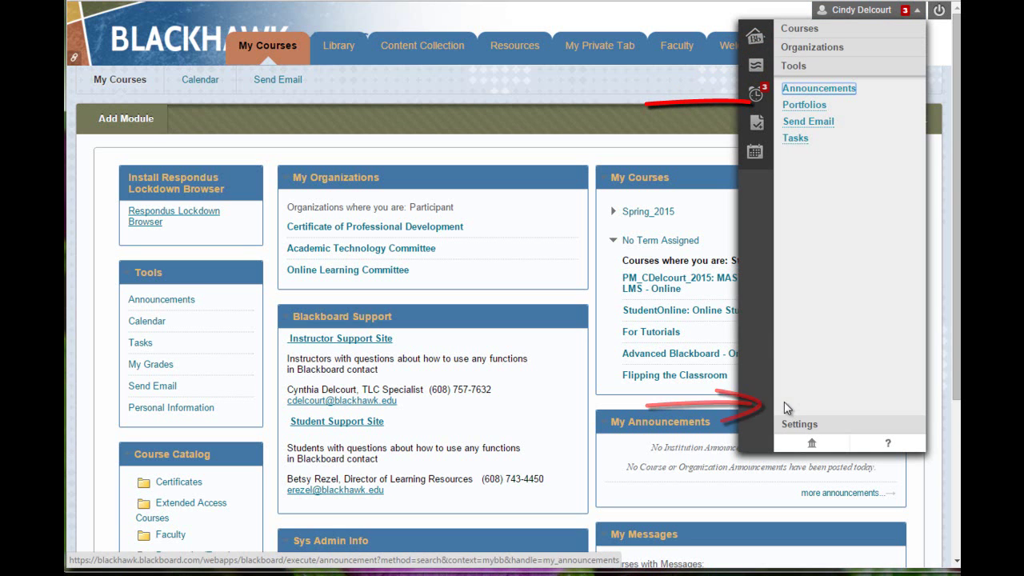
pyautogui.click(804, 106)
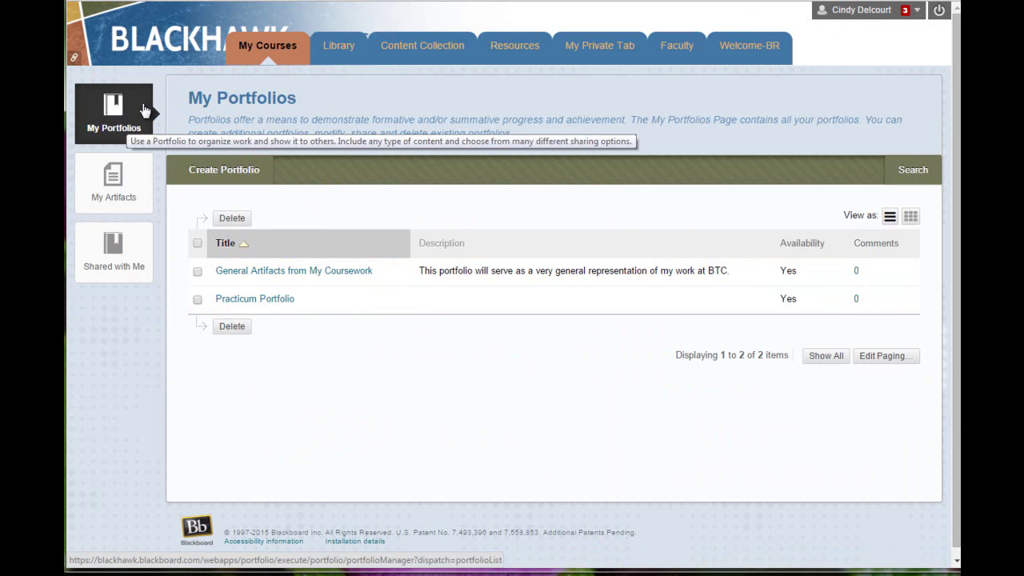
# Step: Check the empty My Artifacts page, then the Shared with Me page
pyautogui.click(116, 195)
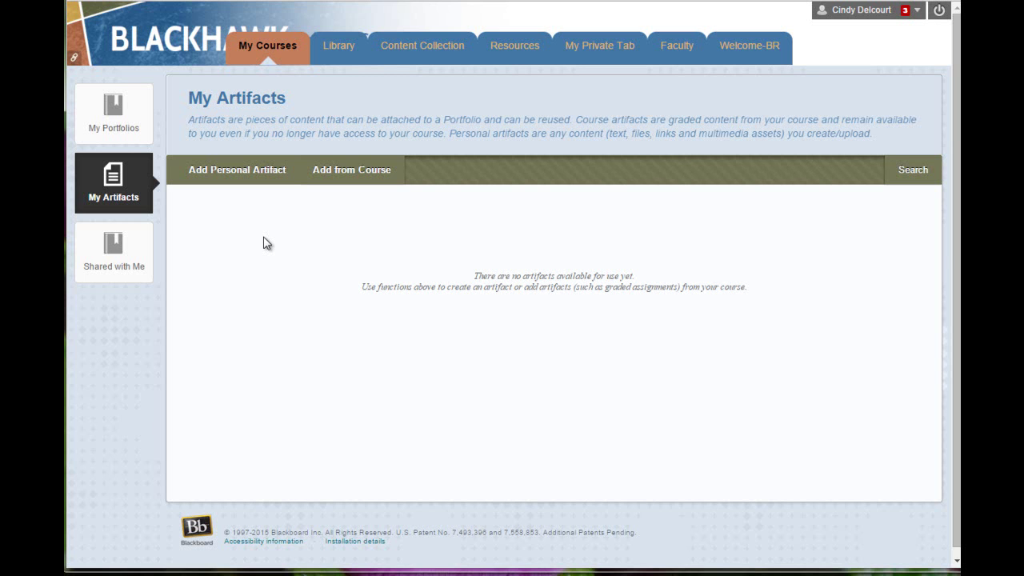
pyautogui.click(119, 268)
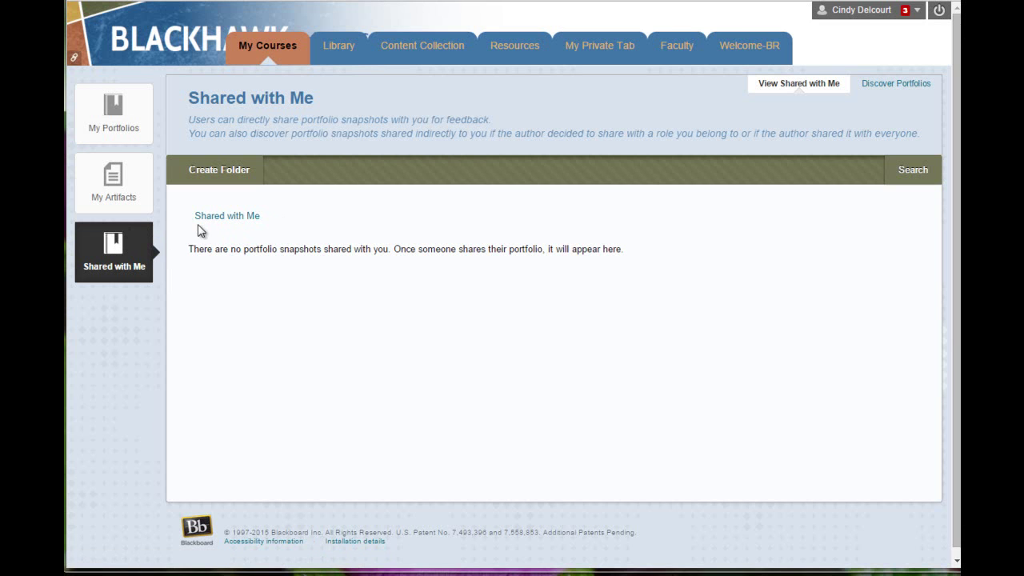
# Step: Return to My Portfolios and try the grid view before switching back to the list
pyautogui.click(110, 124)
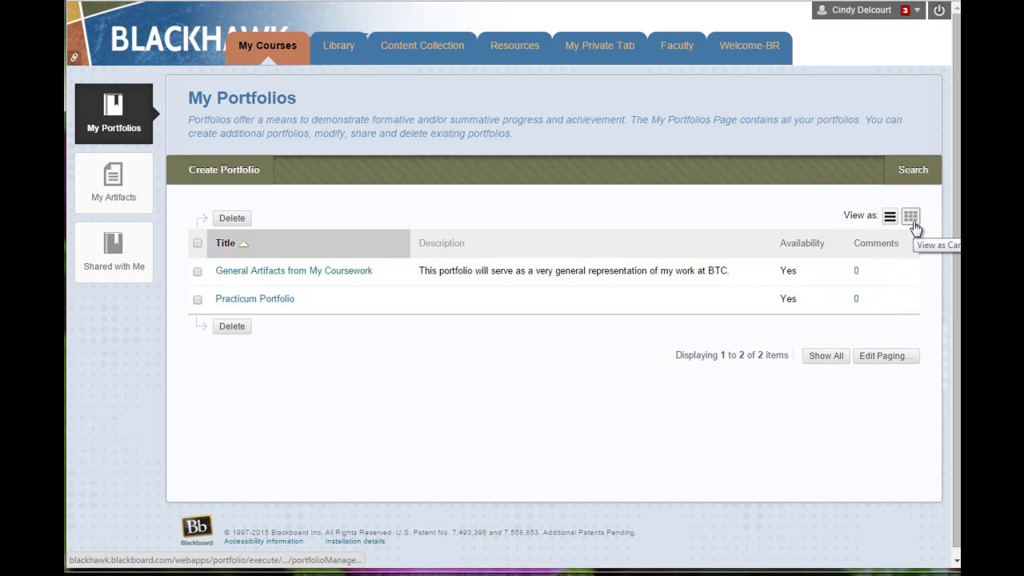
pyautogui.click(912, 217)
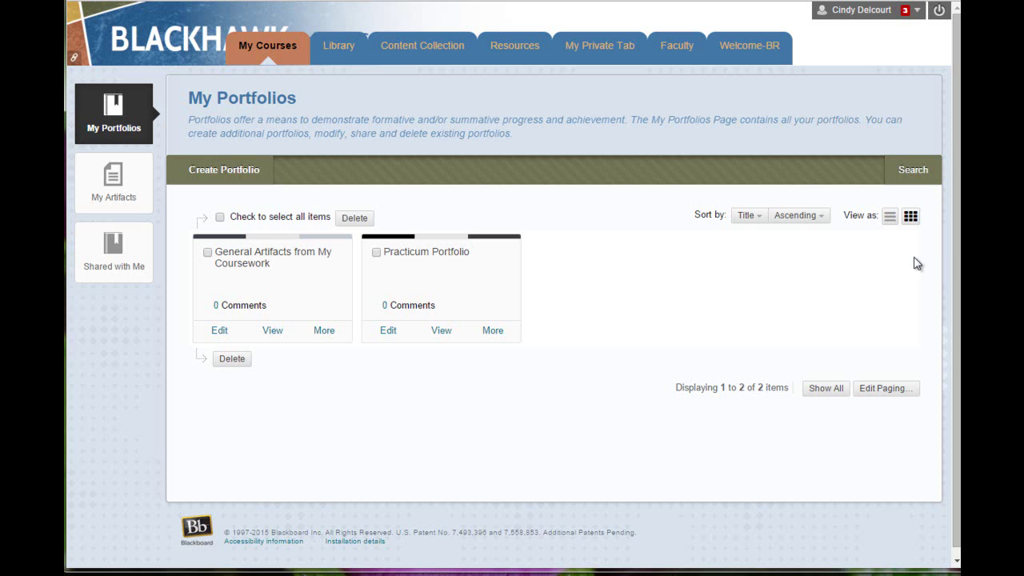
pyautogui.click(890, 217)
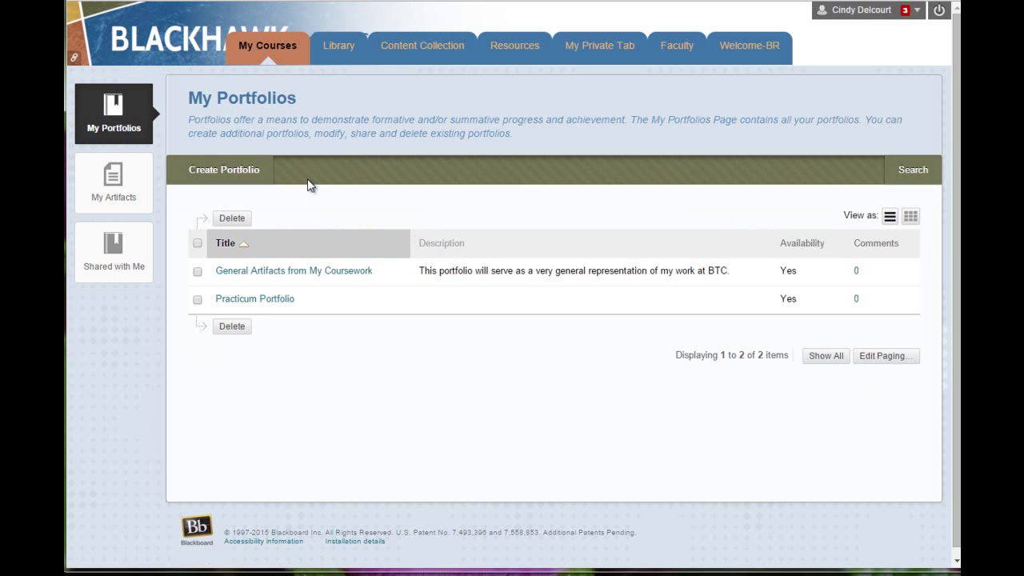
# Step: Begin a new portfolio titled 'Program Portfolio' and list the available portfolio templates
pyautogui.click(207, 168)
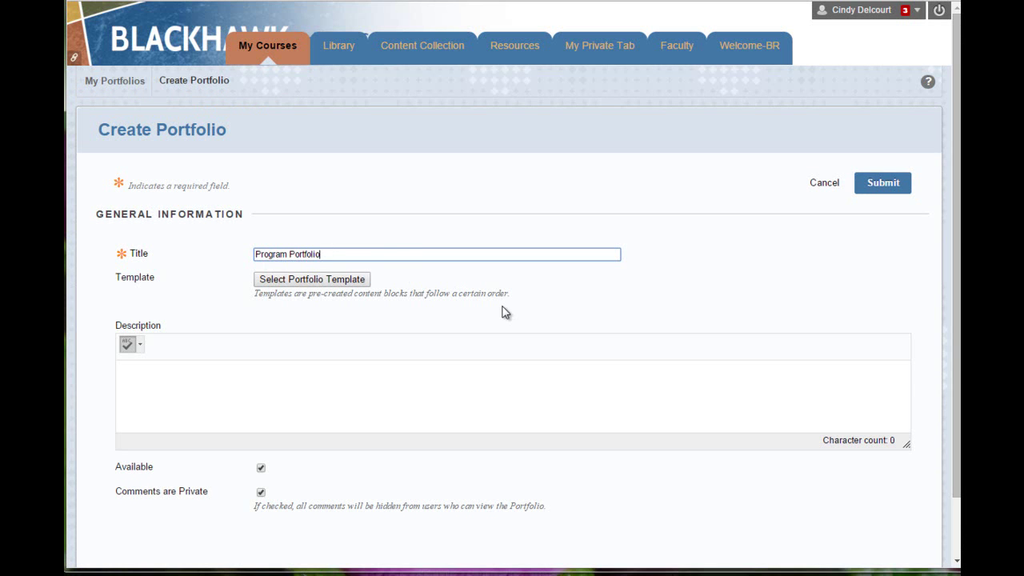
pyautogui.scroll(-2, 514, 285)
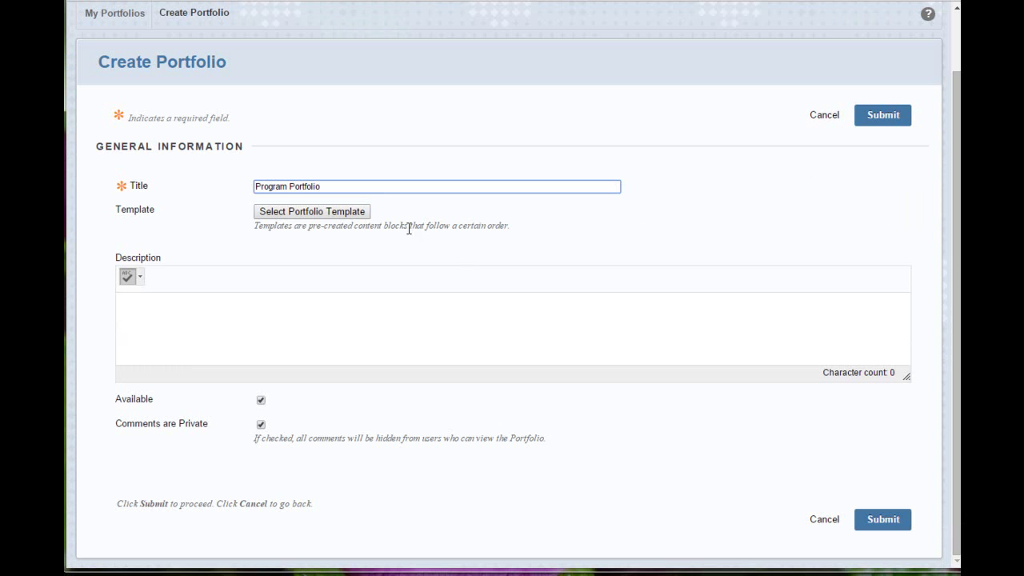
pyautogui.click(300, 215)
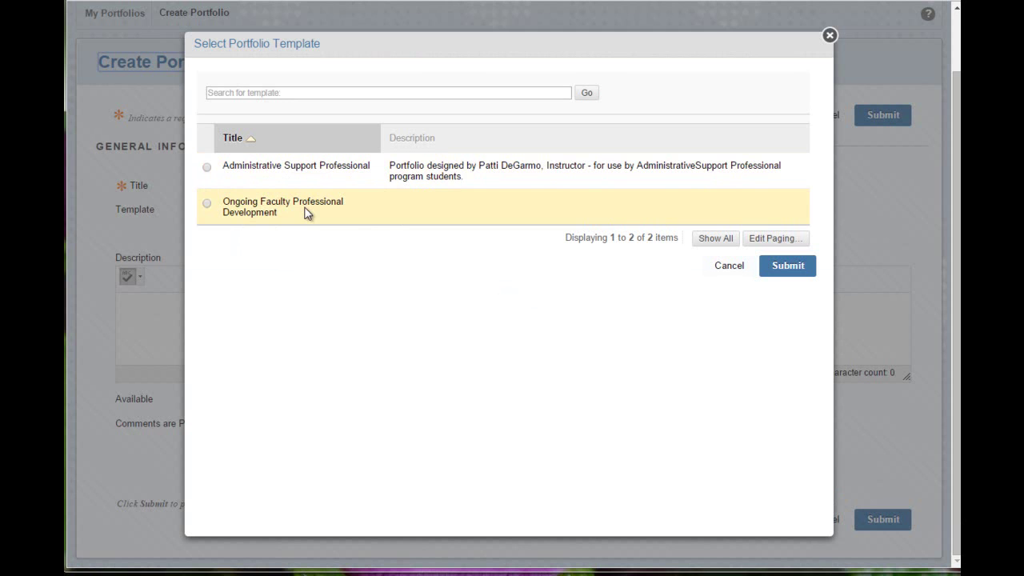
# Step: Cancel the Select Portfolio Template dialog without choosing a template
pyautogui.click(729, 266)
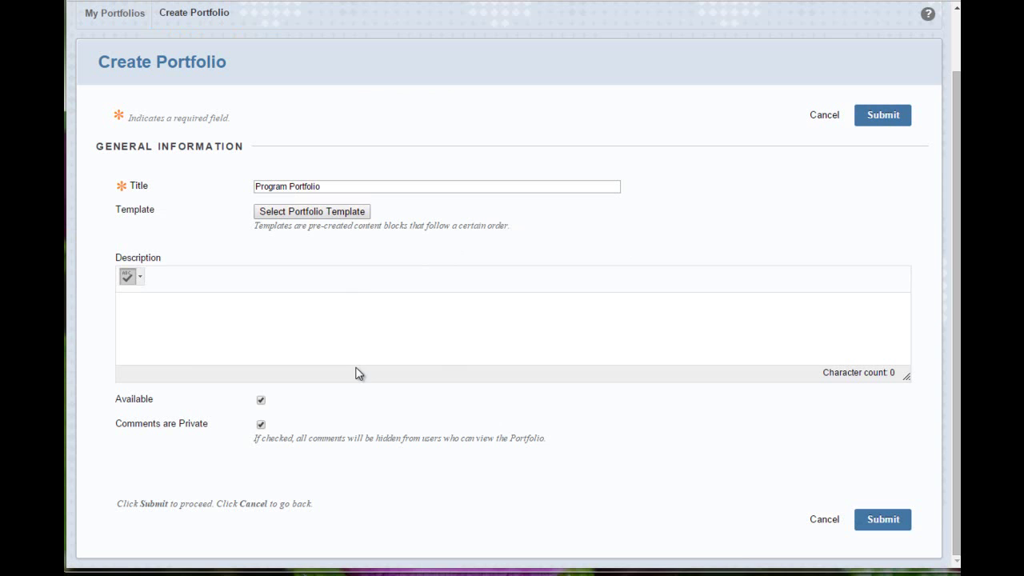
# Step: Submit the Program Portfolio form and skip the getting-started tour
pyautogui.click(253, 342)
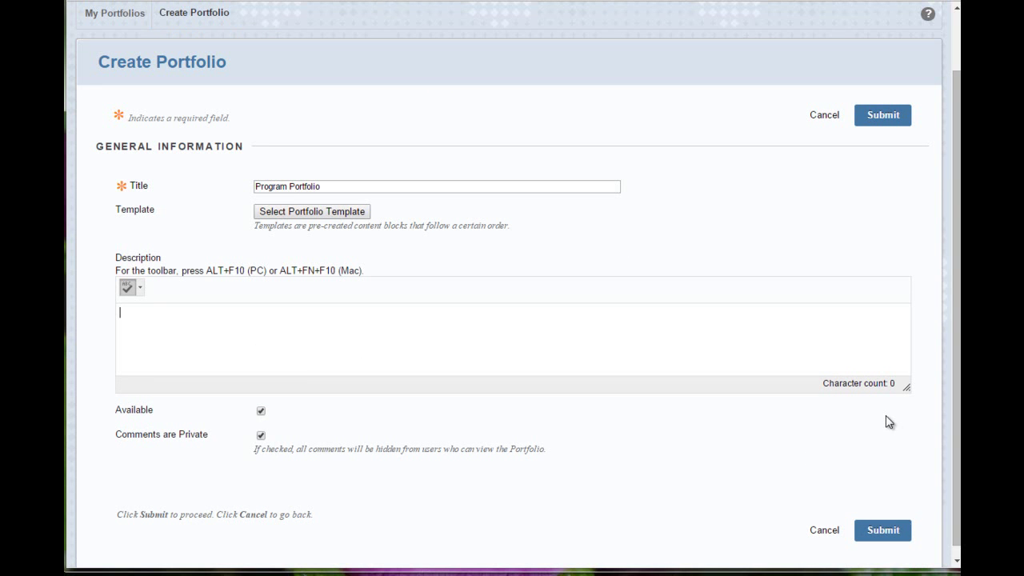
pyautogui.click(883, 534)
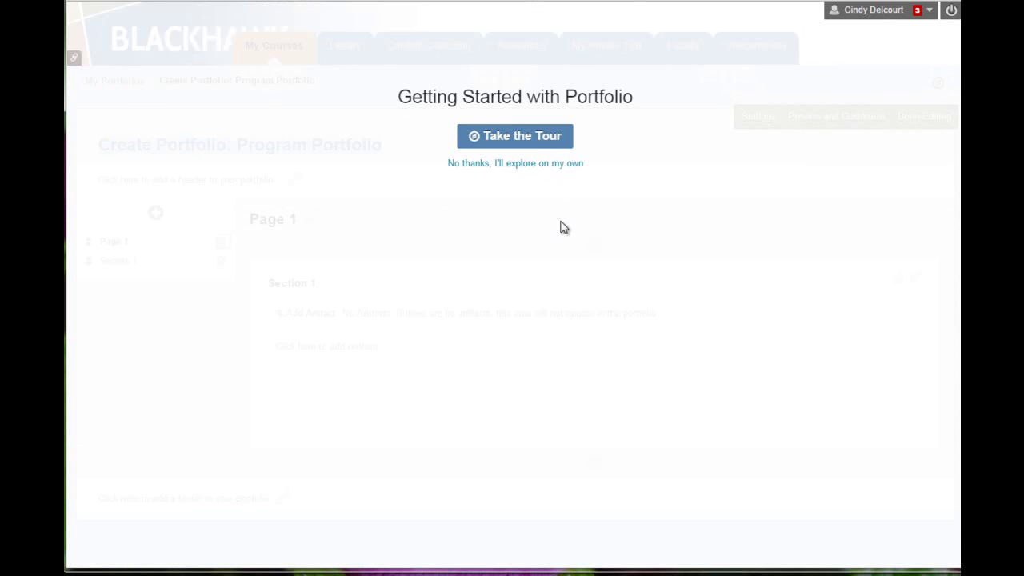
pyautogui.click(460, 165)
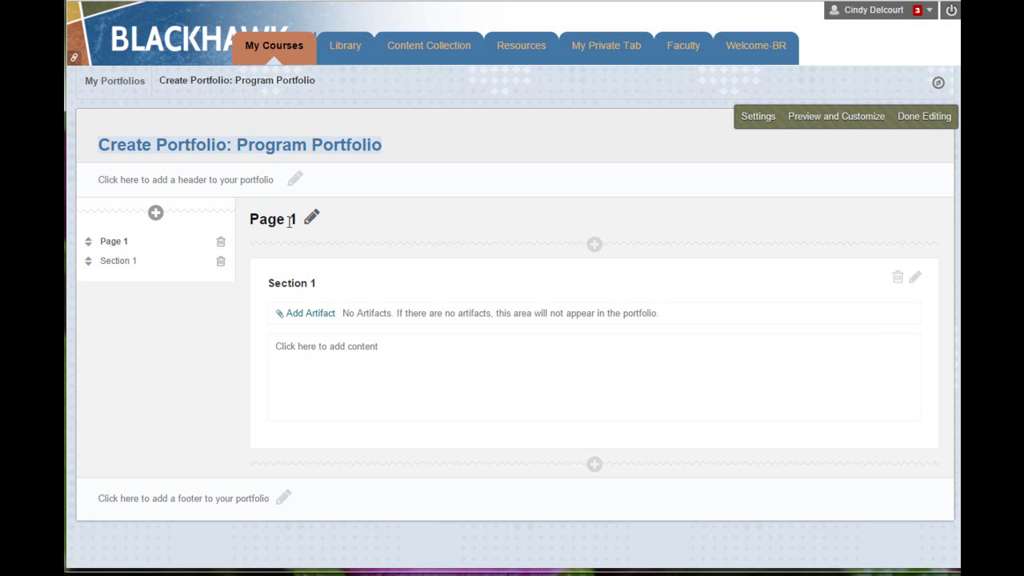
# Step: Retitle the first page from 'Page 1' to 'Course #1' and save it
pyautogui.click(312, 217)
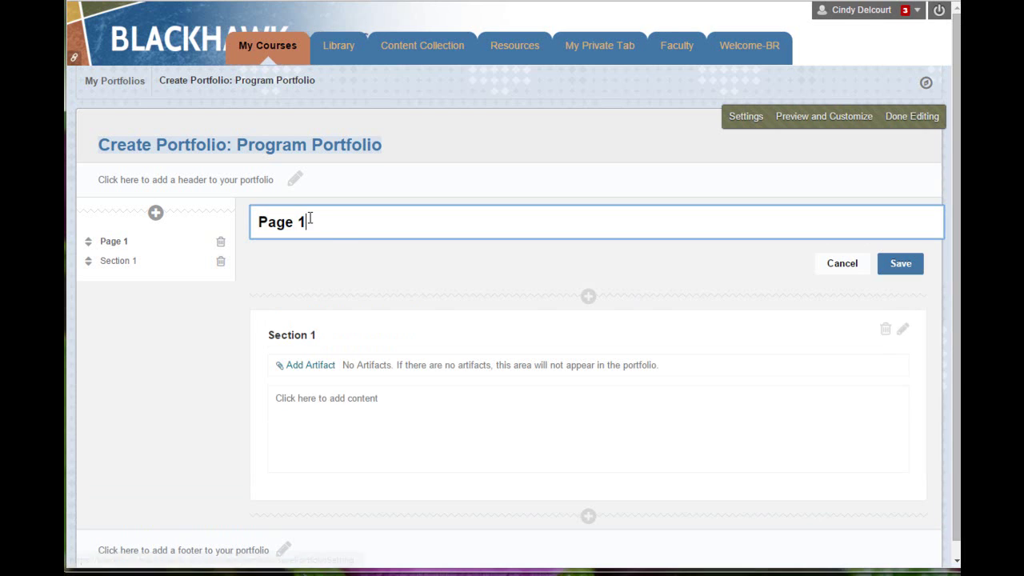
pyautogui.moveTo(342, 225); pyautogui.dragTo(227, 226)
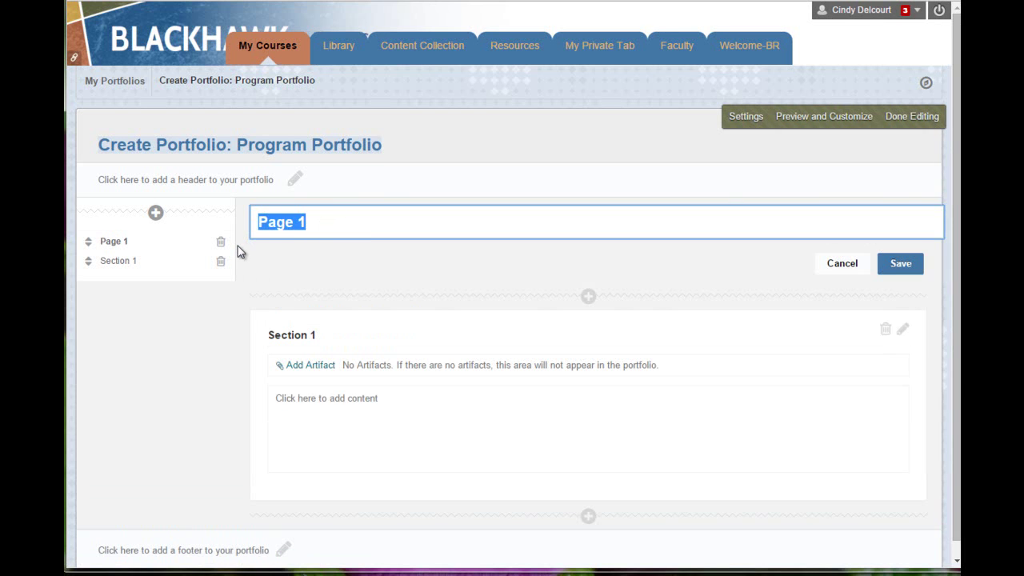
pyautogui.write('course')
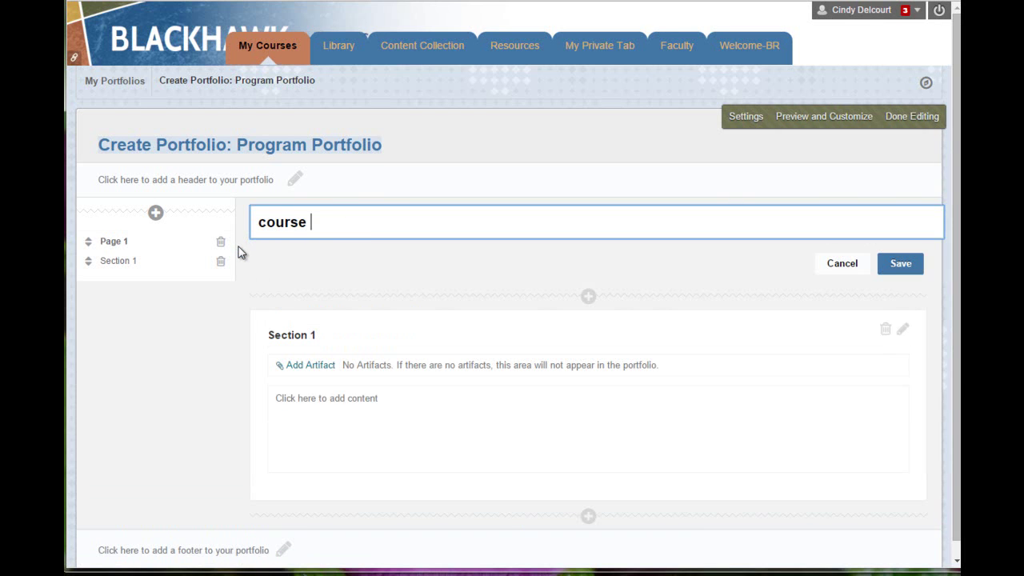
pyautogui.write(' #1')
pyautogui.moveTo(266, 225); pyautogui.dragTo(255, 226)
pyautogui.write('C')
pyautogui.click(898, 264)
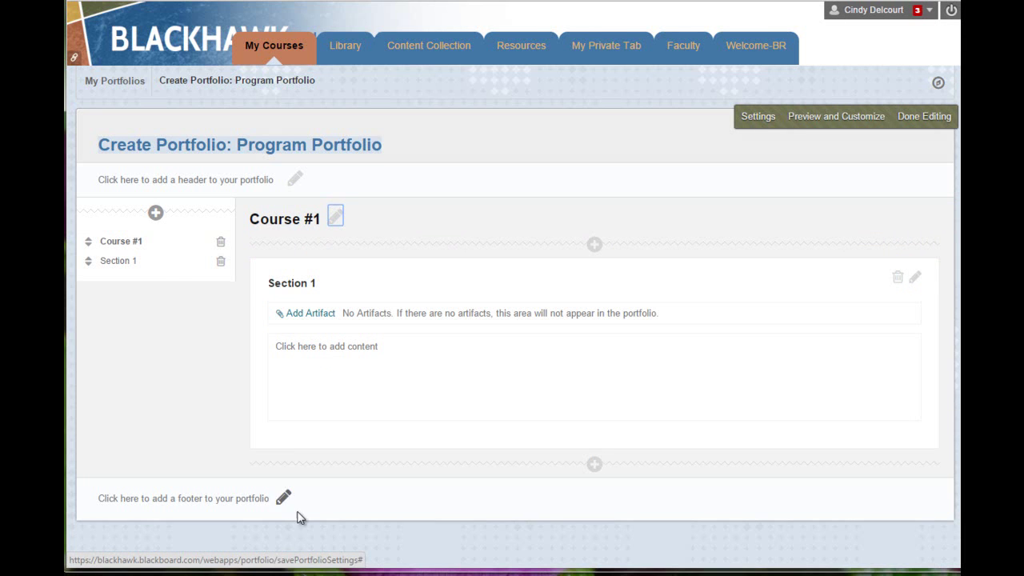
# Step: Add a page after Course #1, title it 'Course #2', and save
pyautogui.click(155, 215)
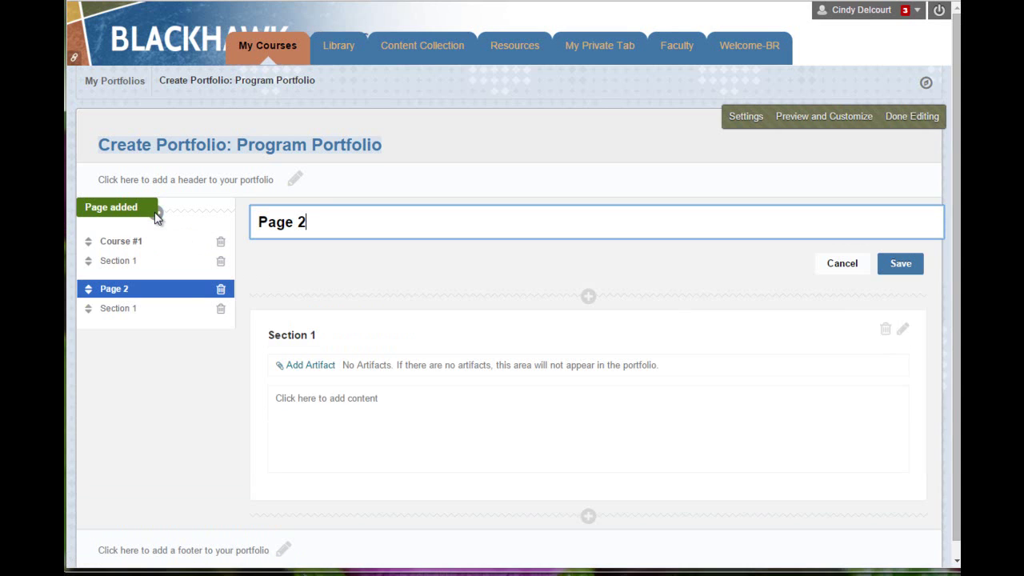
pyautogui.moveTo(337, 224); pyautogui.dragTo(155, 206)
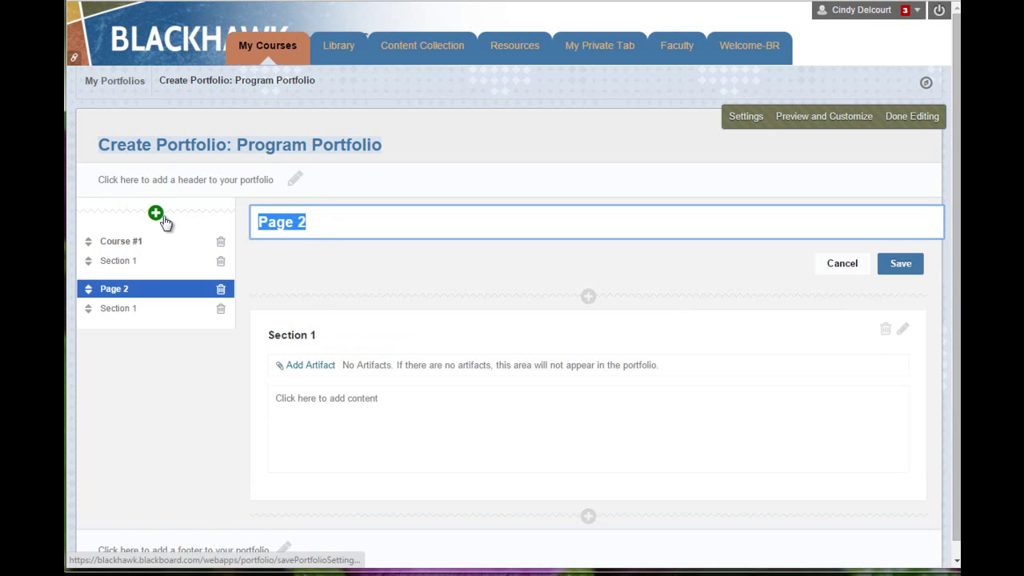
pyautogui.write('Course @')
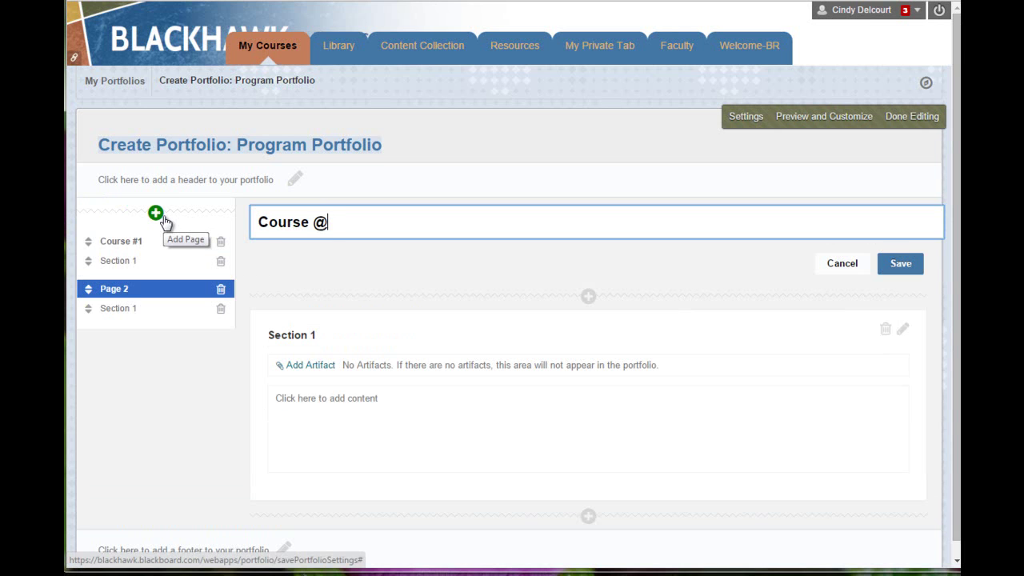
pyautogui.press('BackSpace')
pyautogui.write('#2')
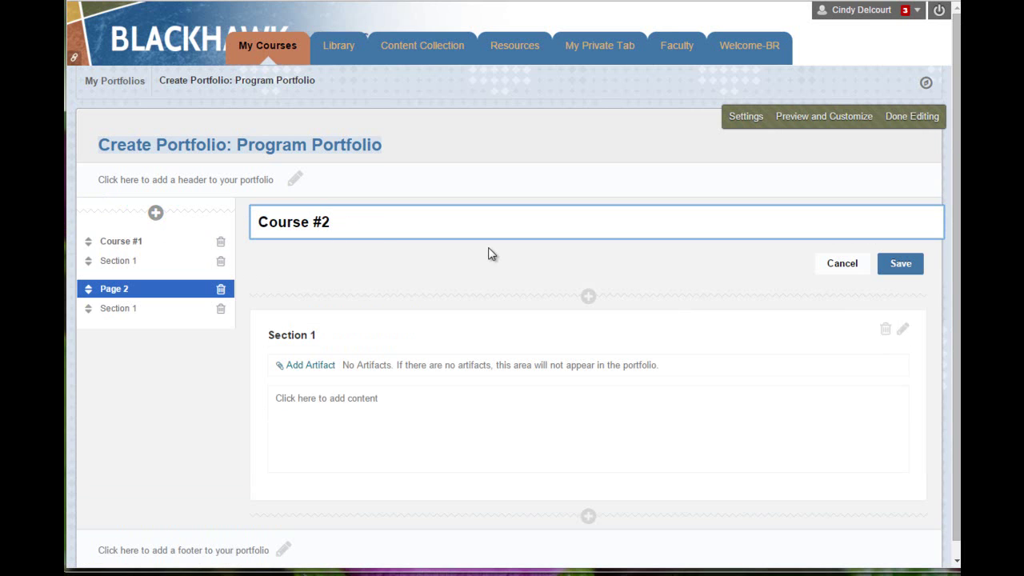
pyautogui.click(896, 267)
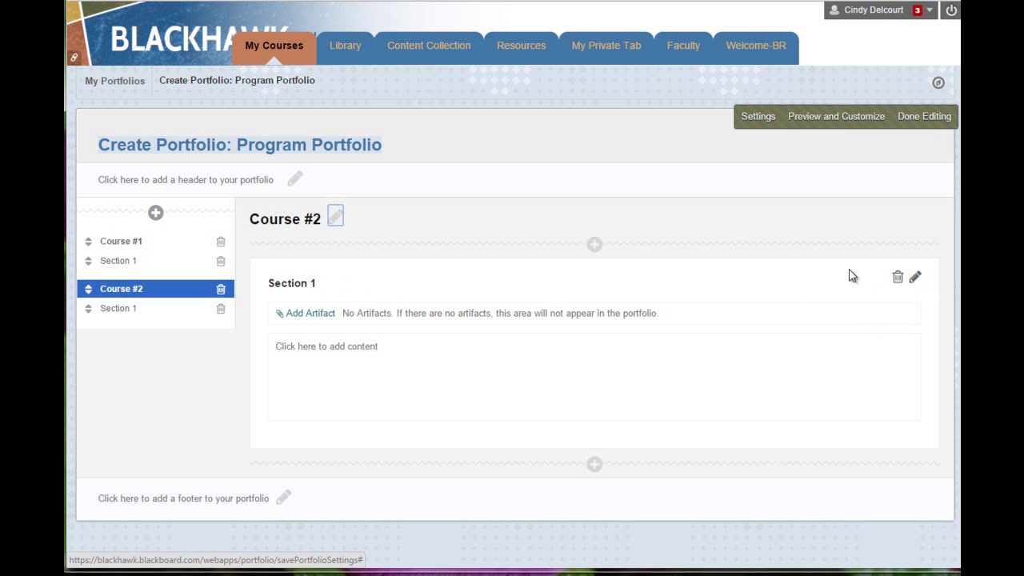
# Step: Change the title of Course #2's Section 1 to 'Week 1' in its edit form
pyautogui.click(917, 279)
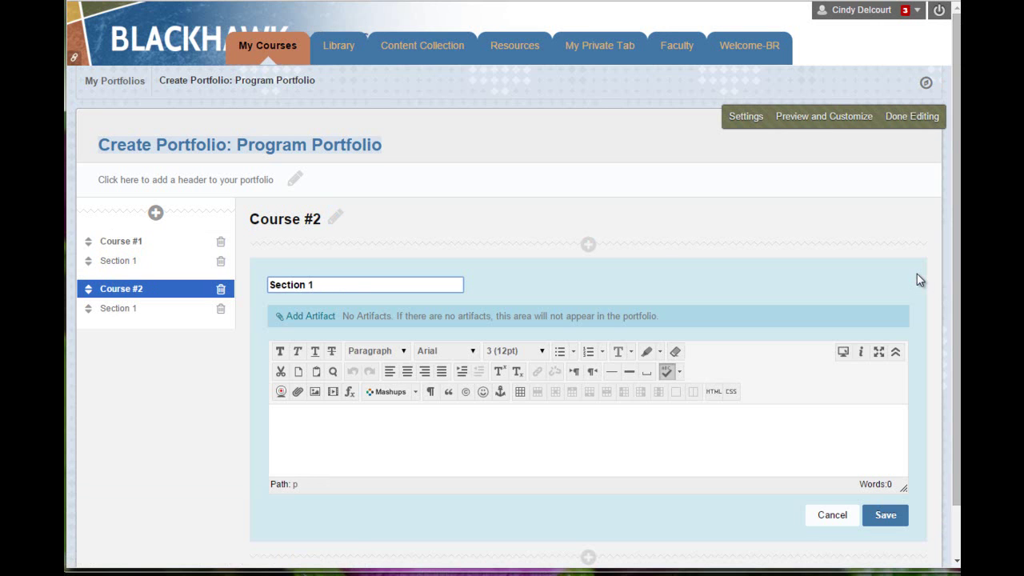
pyautogui.moveTo(313, 285); pyautogui.dragTo(209, 282)
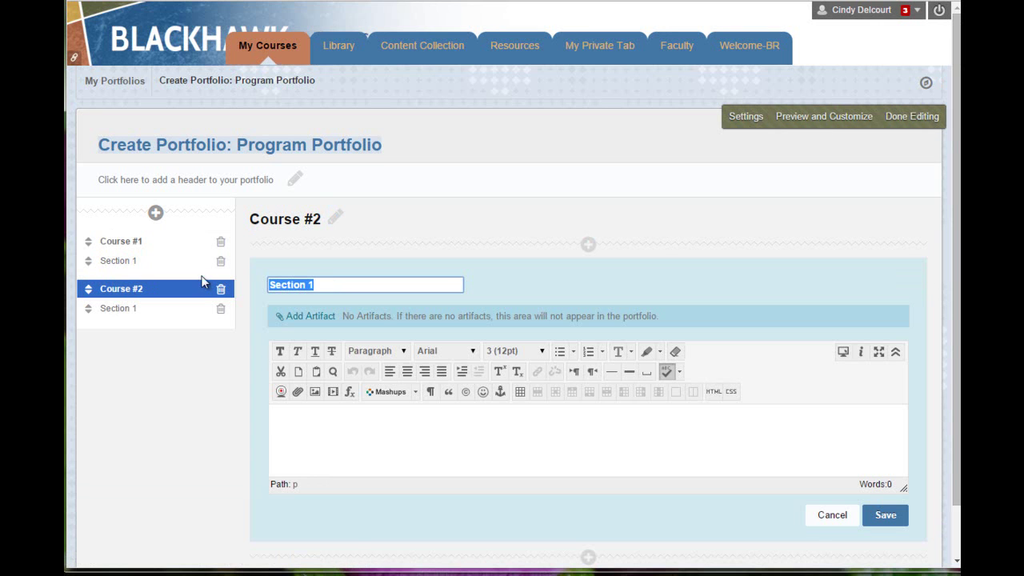
pyautogui.write('Week')
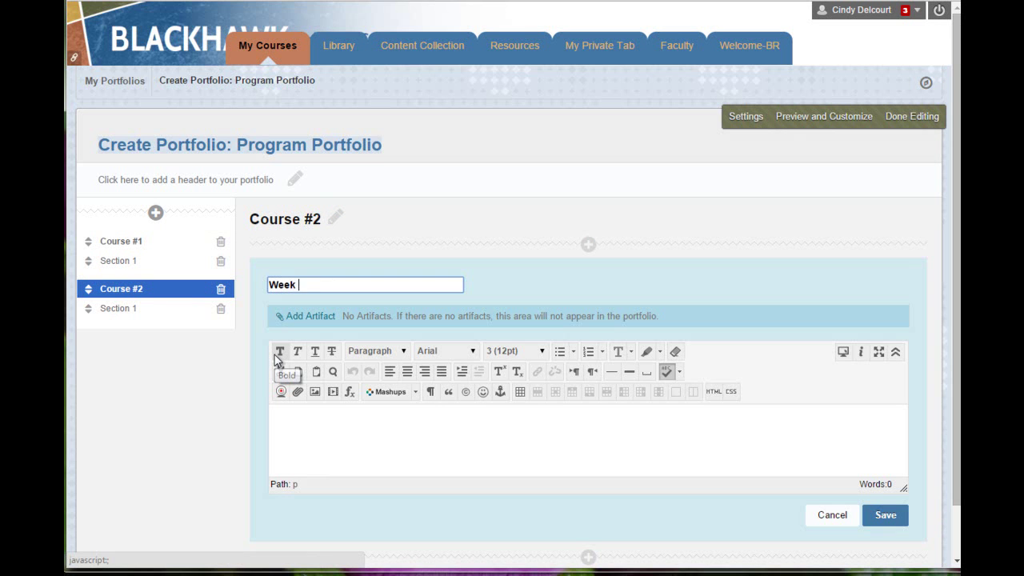
pyautogui.click(393, 437)
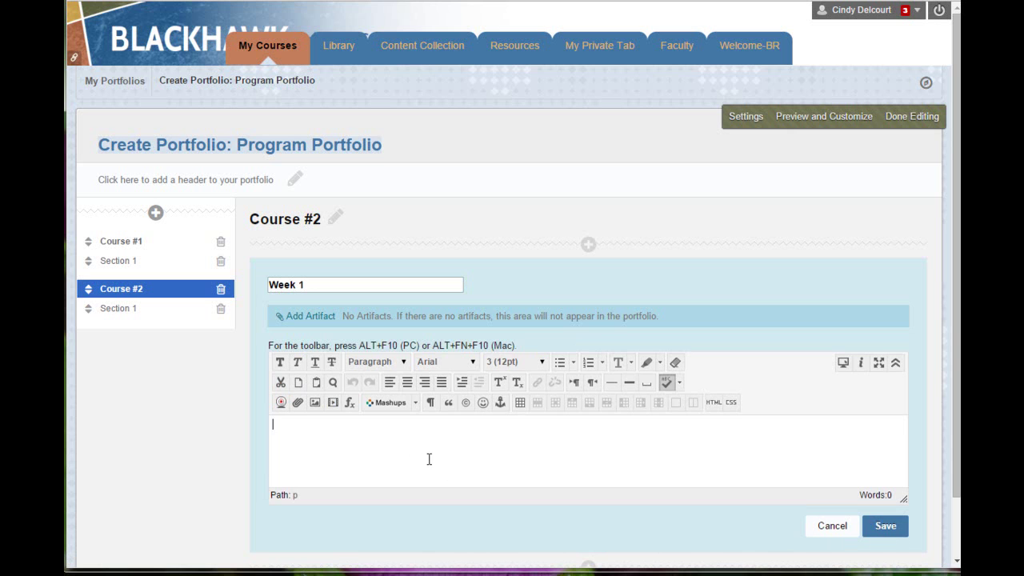
# Step: Save the Week 1 section under Course #2
pyautogui.click(885, 527)
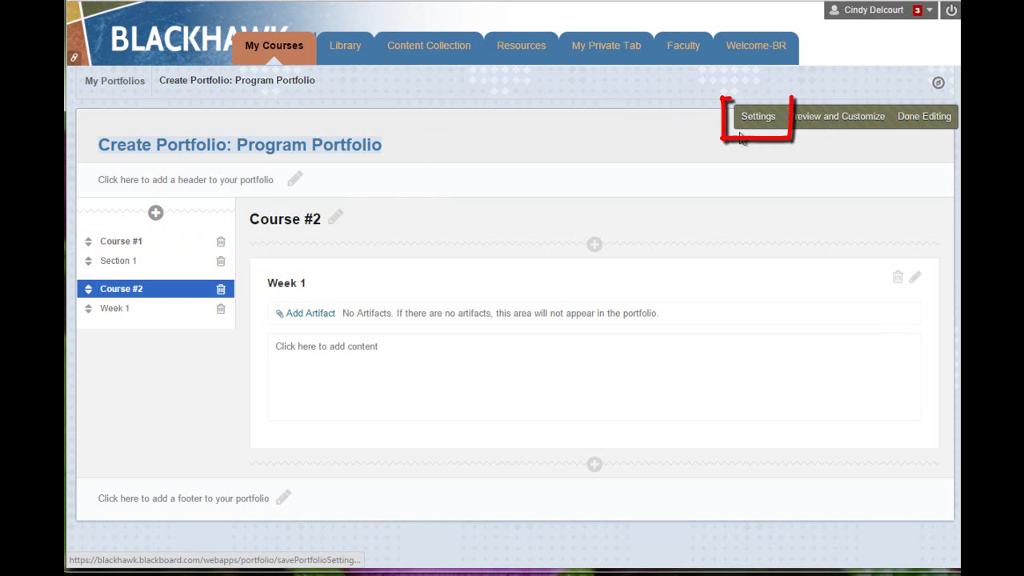
# Step: Open the Program Portfolio settings and cancel out without changing anything
pyautogui.click(756, 117)
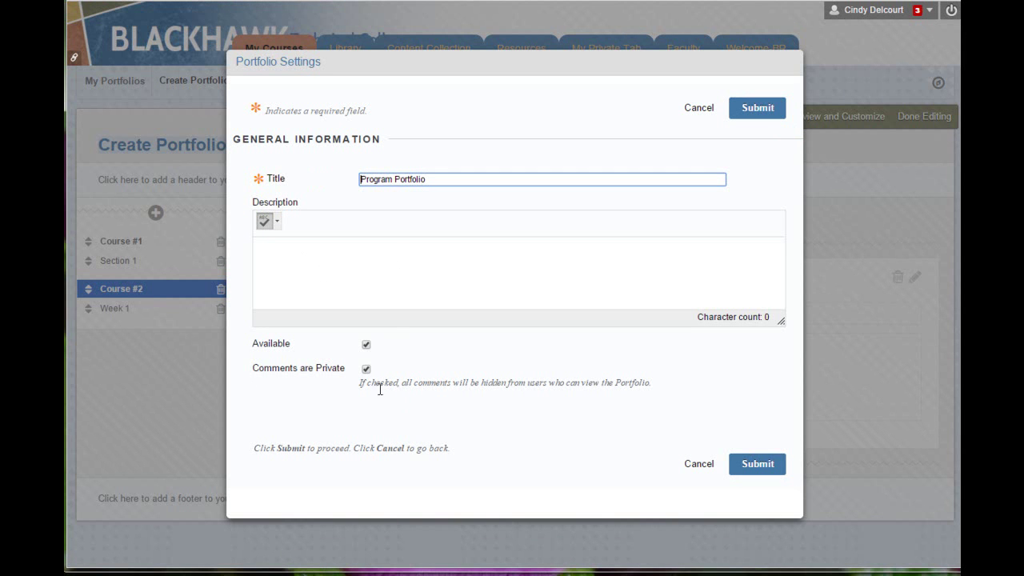
pyautogui.click(694, 464)
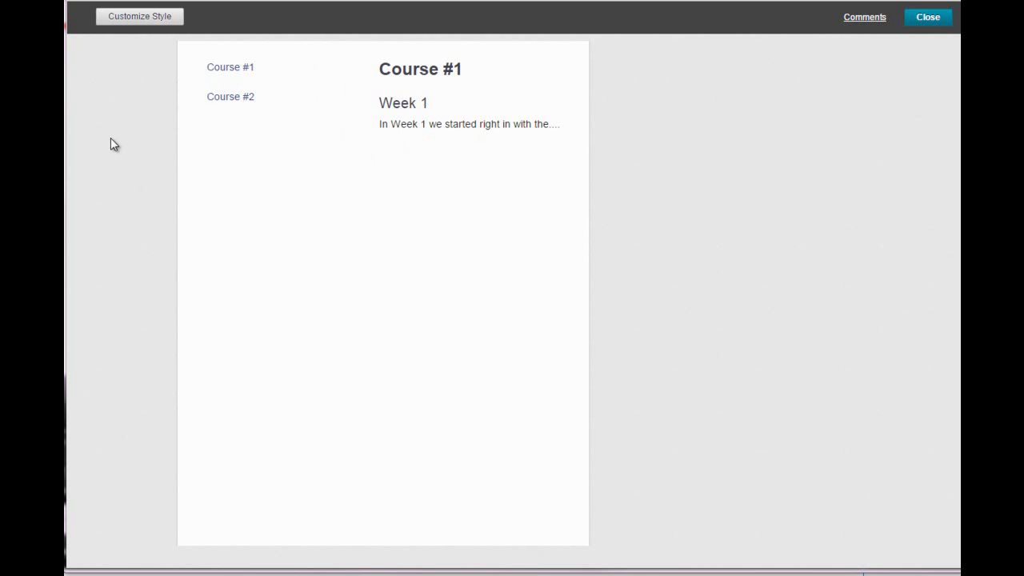
# Step: Browse the style layout list in Customize Style, keeping Layout 1 for now
pyautogui.click(136, 20)
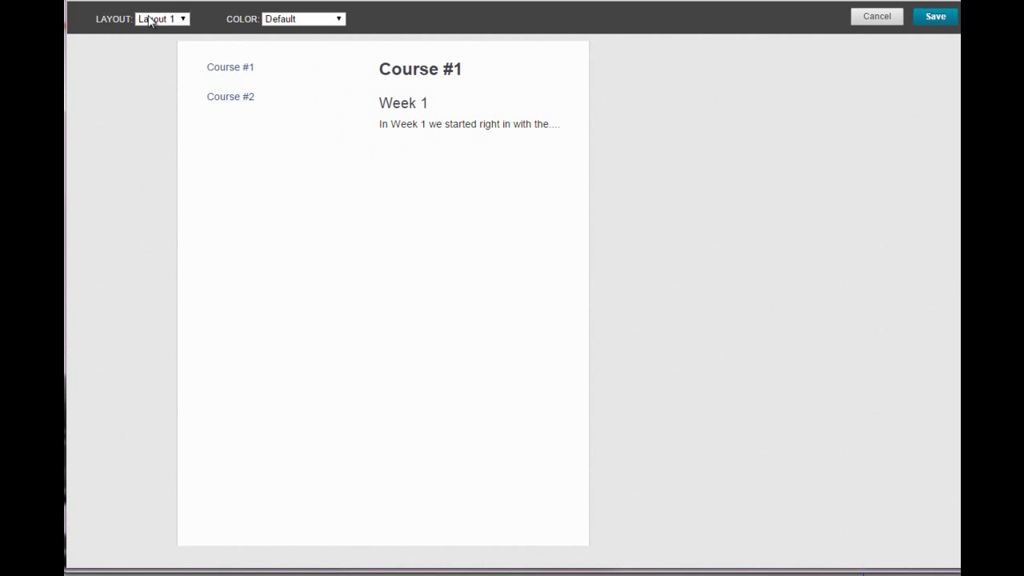
pyautogui.click(175, 20)
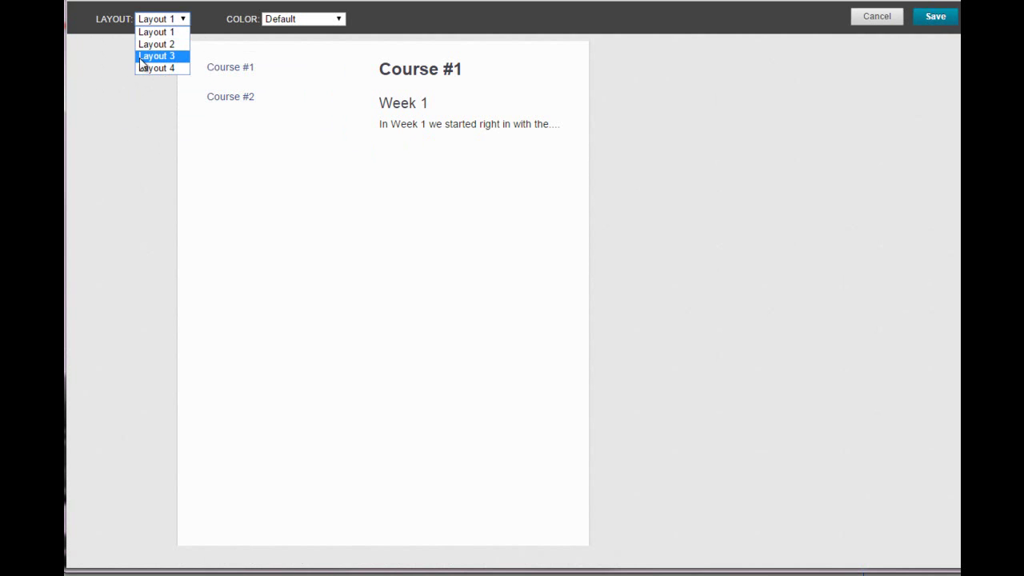
pyautogui.click(344, 62)
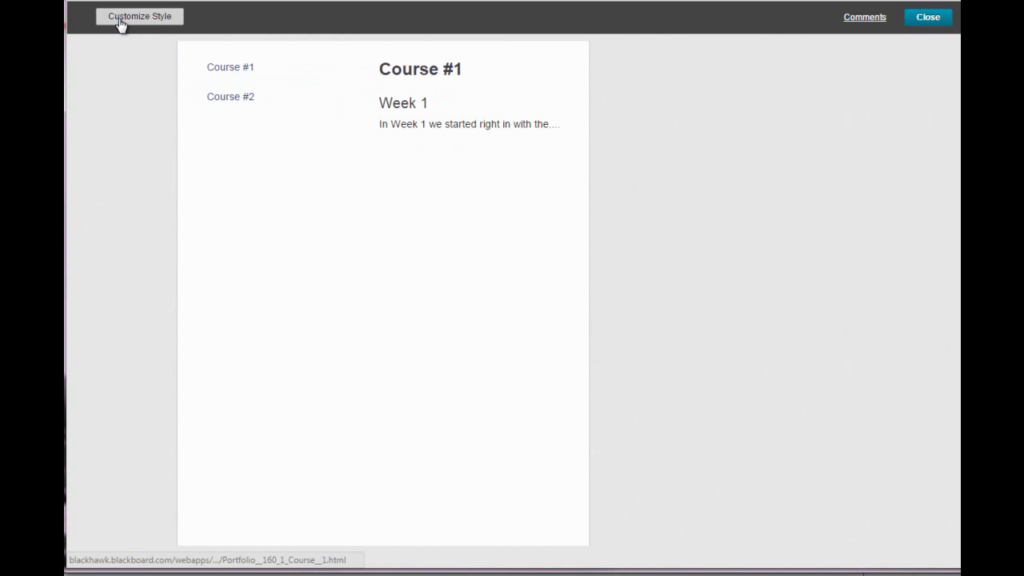
# Step: Try Layout 2 and Layout 3, then settle on Layout 4
pyautogui.click(152, 24)
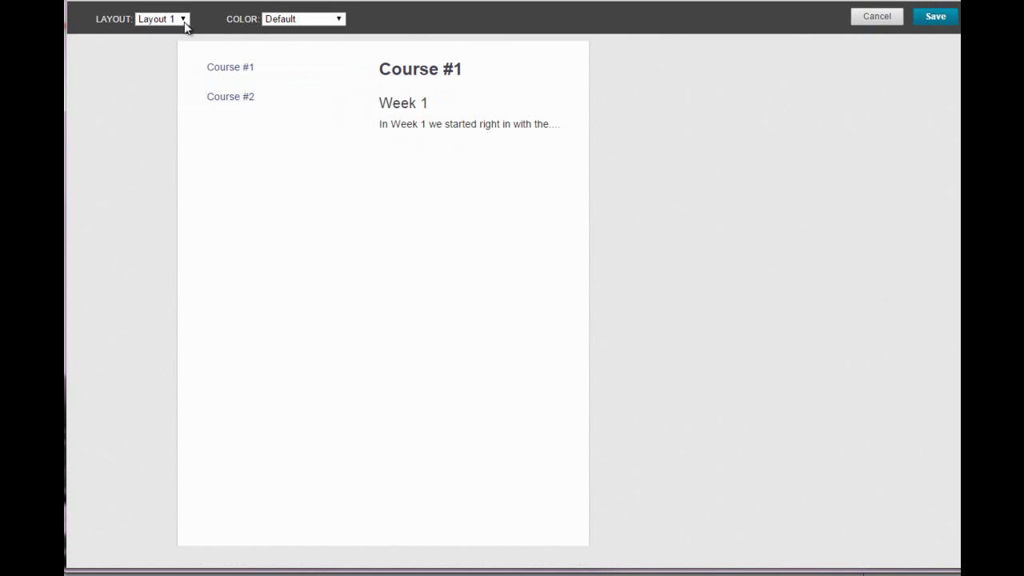
pyautogui.click(184, 20)
pyautogui.click(168, 44)
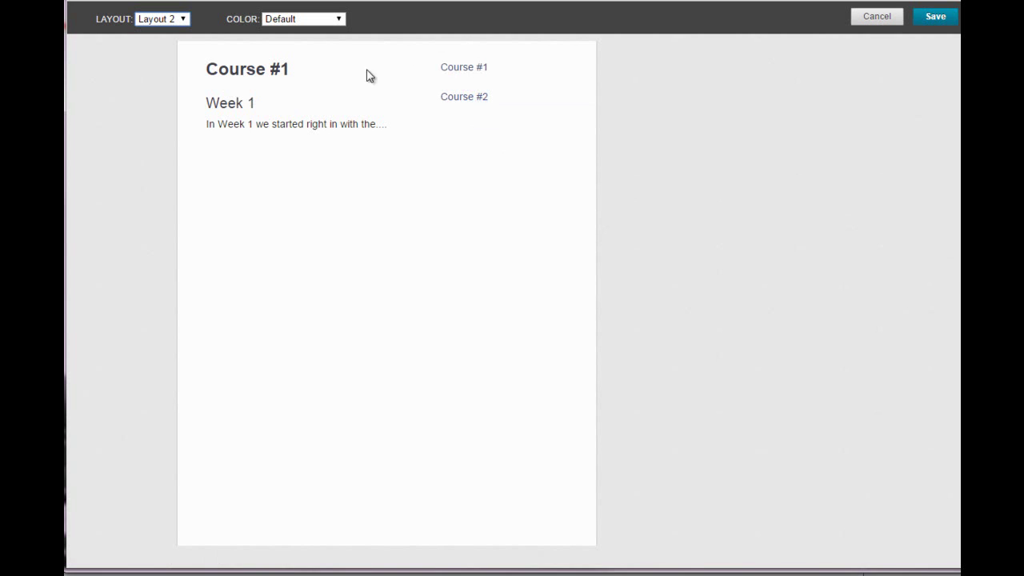
pyautogui.click(183, 21)
pyautogui.click(167, 55)
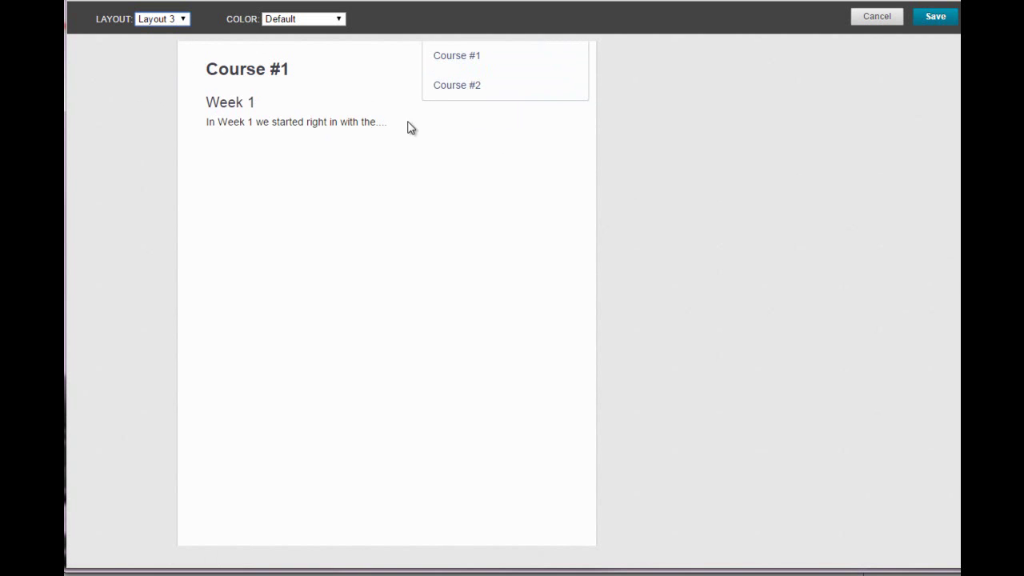
pyautogui.click(184, 20)
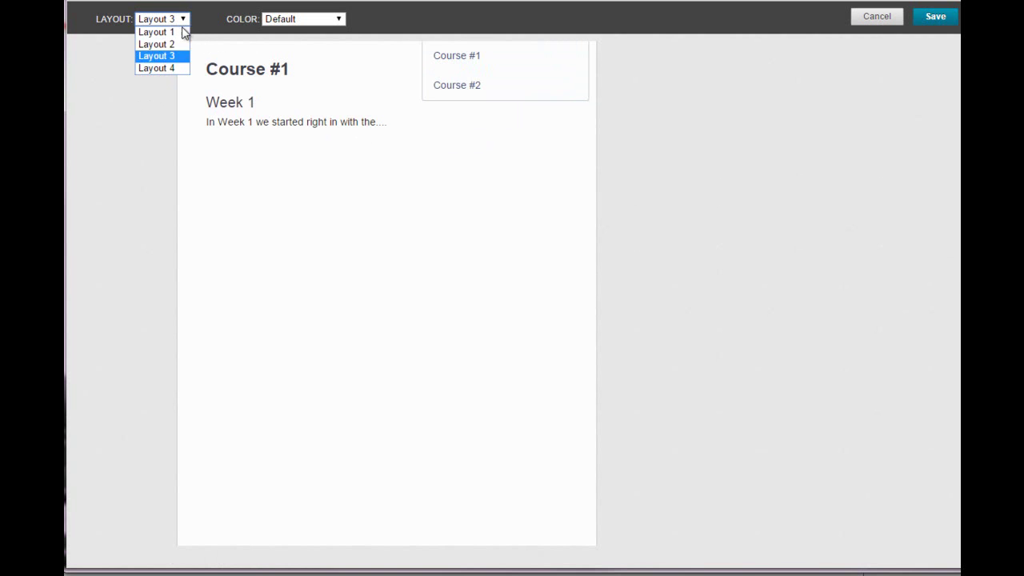
pyautogui.click(161, 68)
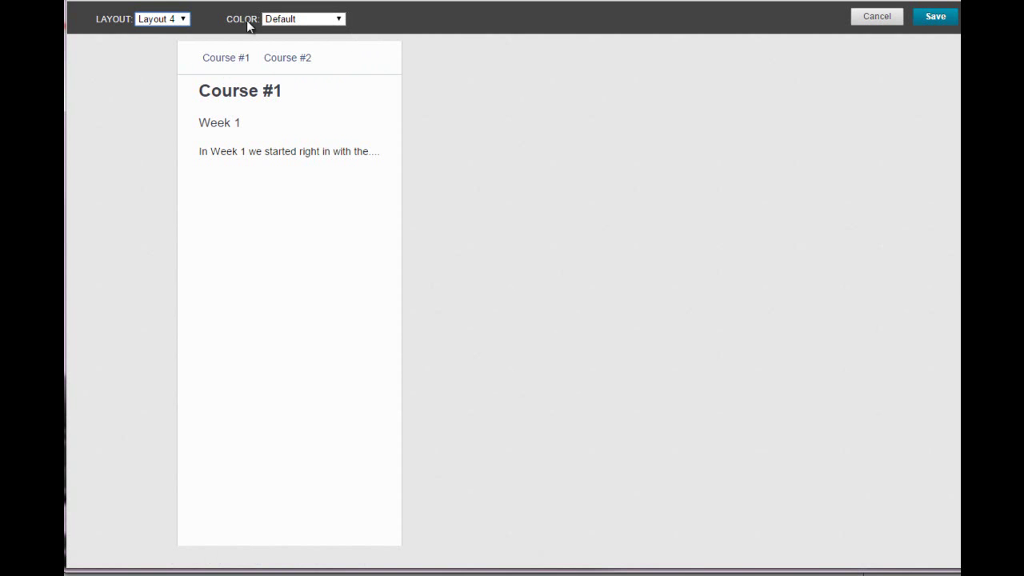
# Step: Try the Coral color theme, then switch to Citrus and save the style
pyautogui.click(339, 20)
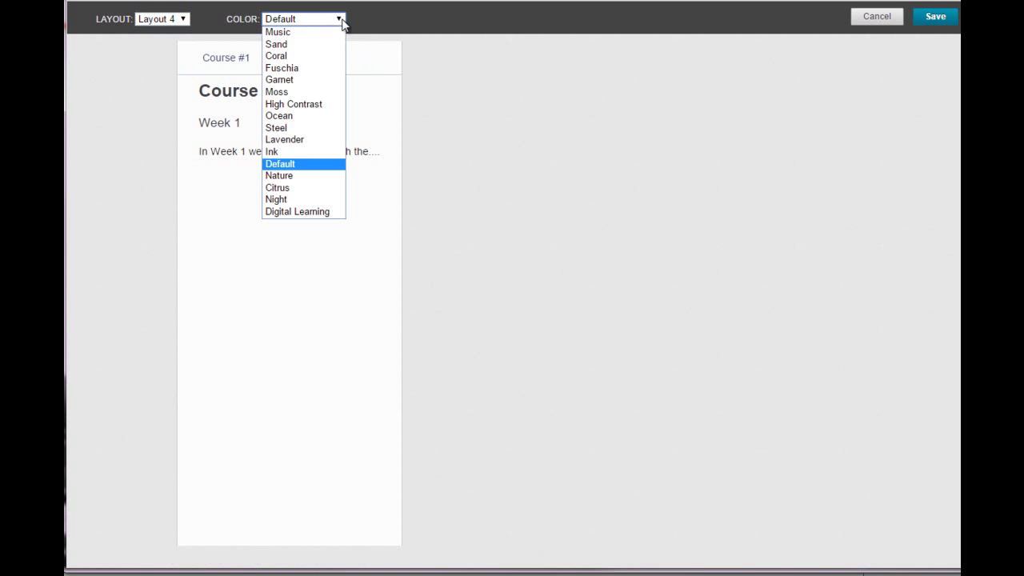
pyautogui.click(293, 56)
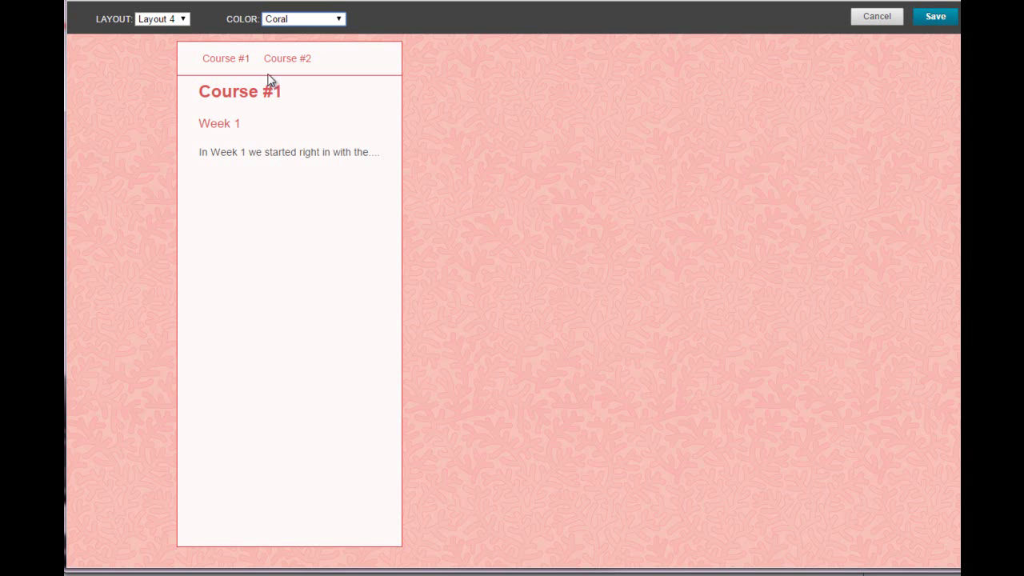
pyautogui.click(339, 20)
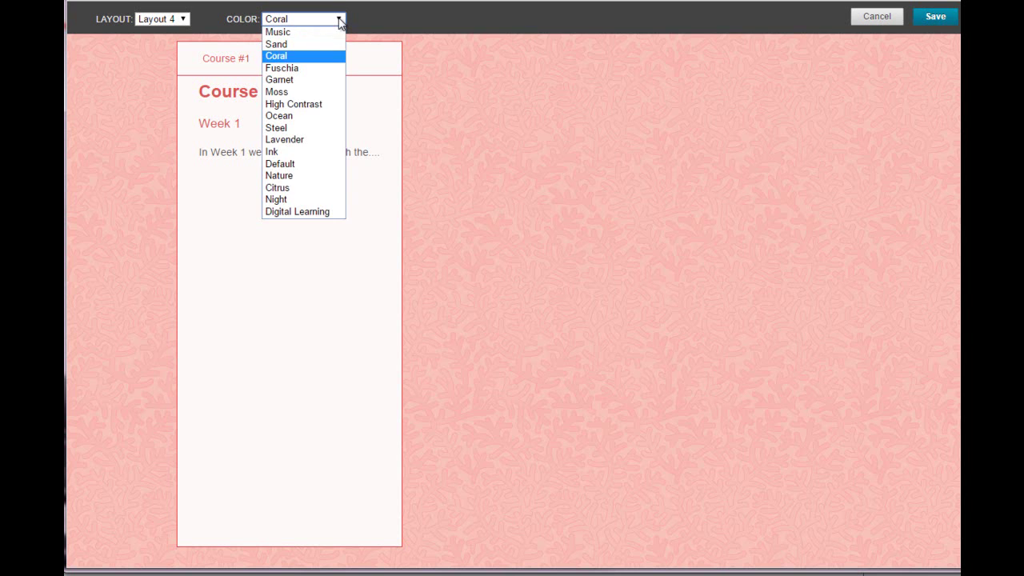
pyautogui.click(293, 189)
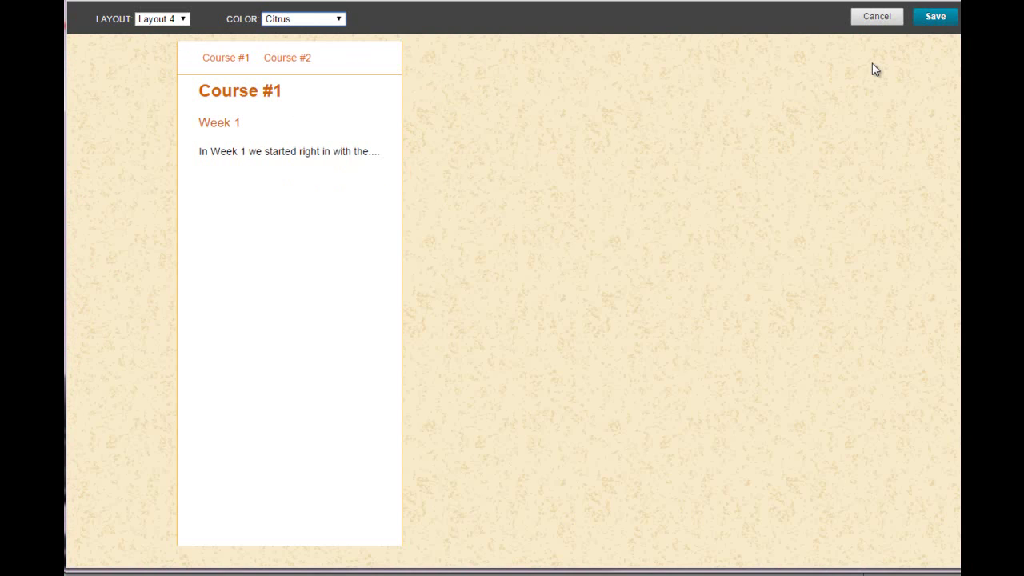
pyautogui.click(934, 17)
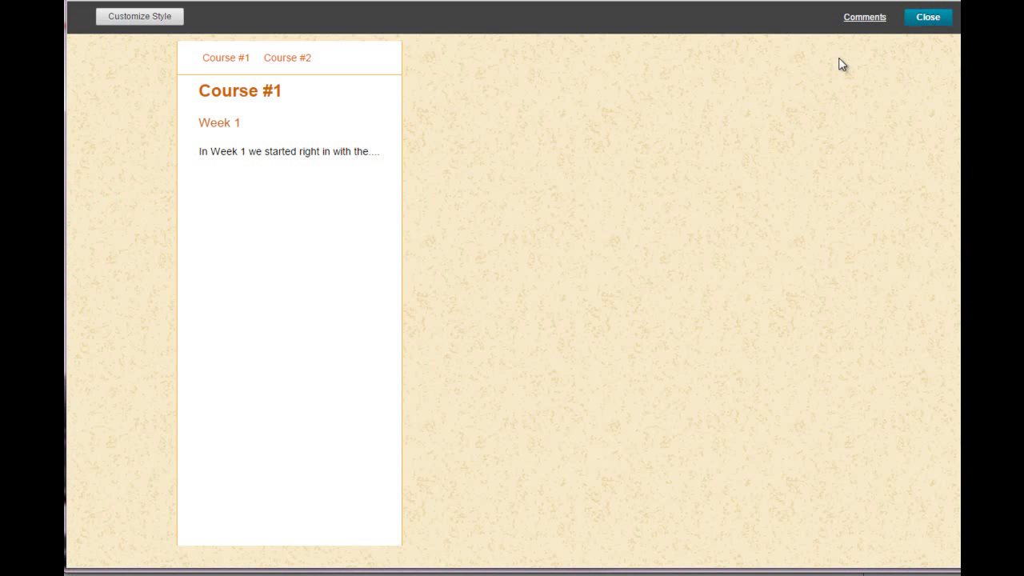
# Step: Close the portfolio preview and choose Done Editing in the editor
pyautogui.click(928, 20)
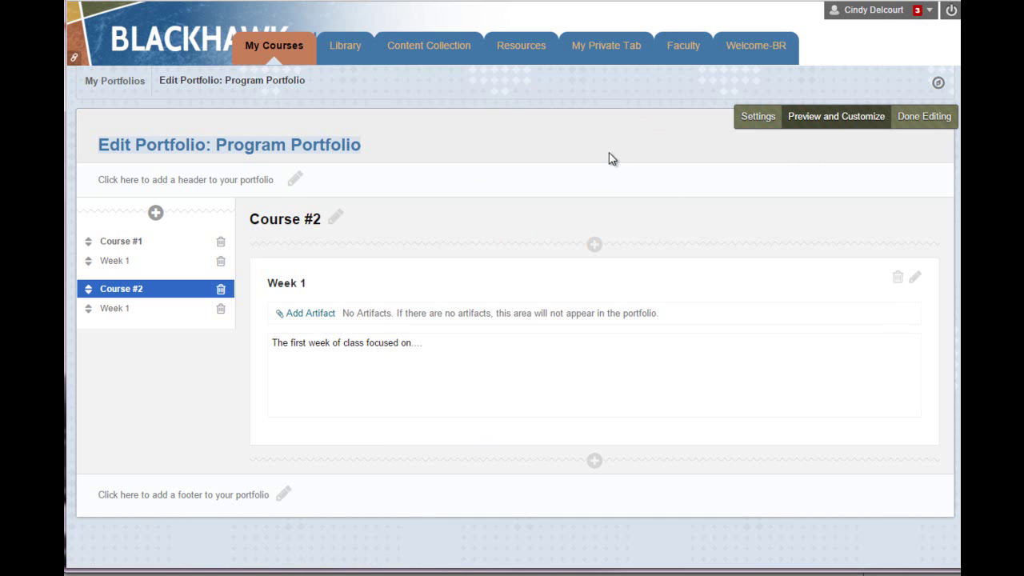
pyautogui.click(928, 117)
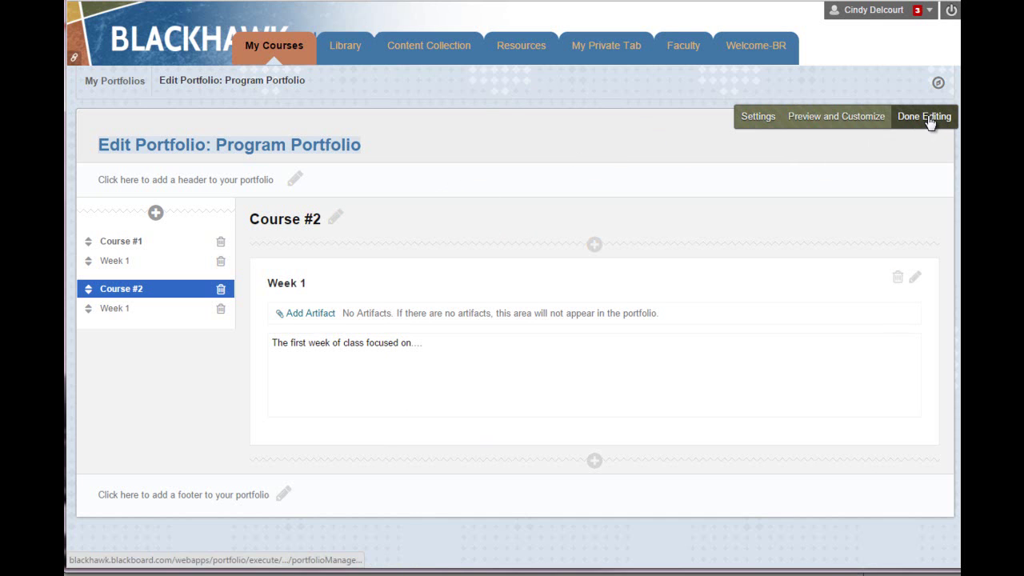